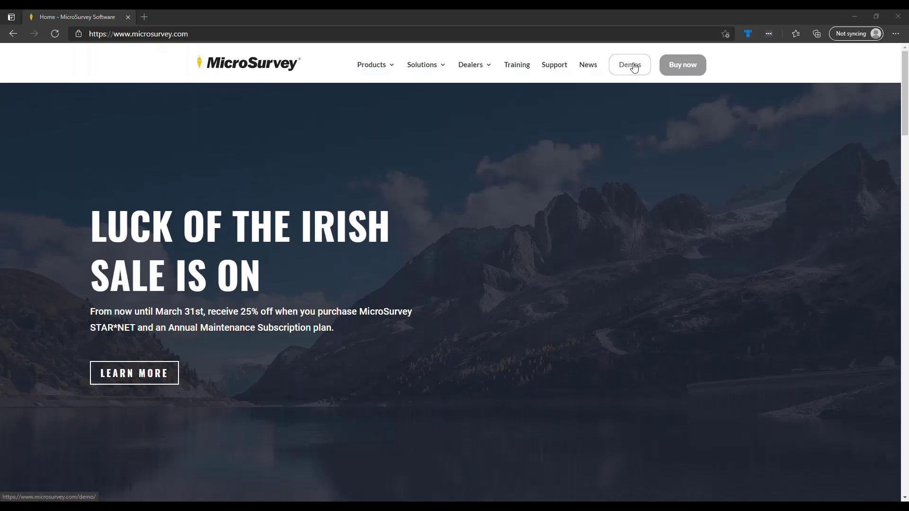
- Go to the Demo Download page using the Demos link in the top navigation
{"action": "left_click", "coordinate": [633, 68]}
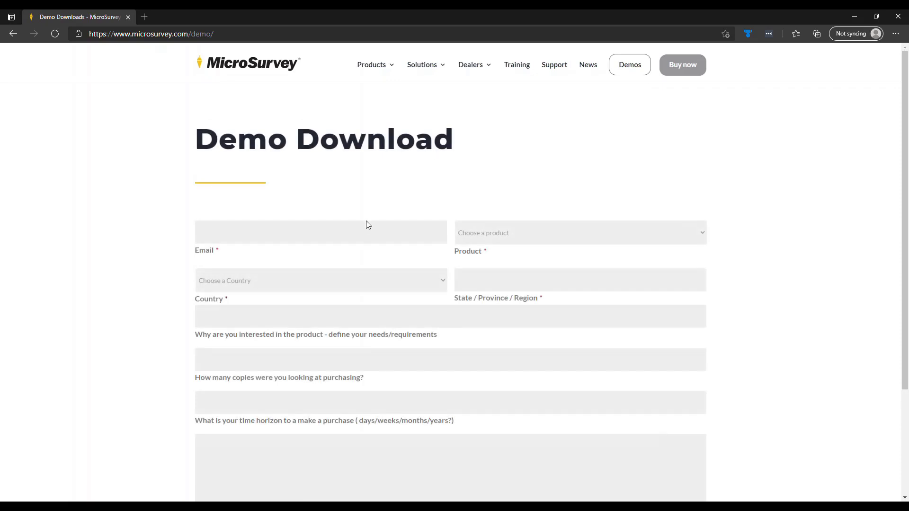
- Enter the email address and choose FieldGenius for Android as the demo product
{"action": "left_click", "coordinate": [367, 229]}
{"action": "left_click", "coordinate": [478, 235]}
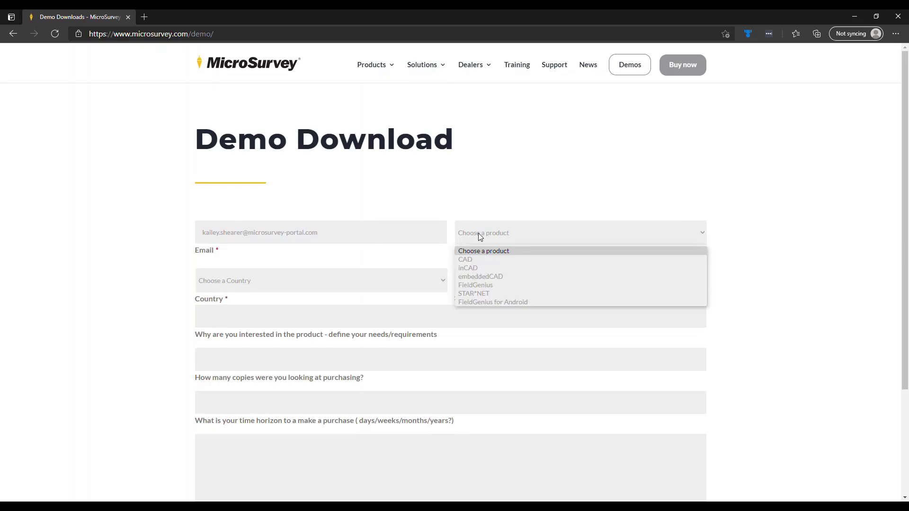
{"action": "left_click", "coordinate": [489, 301]}
- Set the country to Canada and the province to Ontario
{"action": "left_click", "coordinate": [308, 282]}
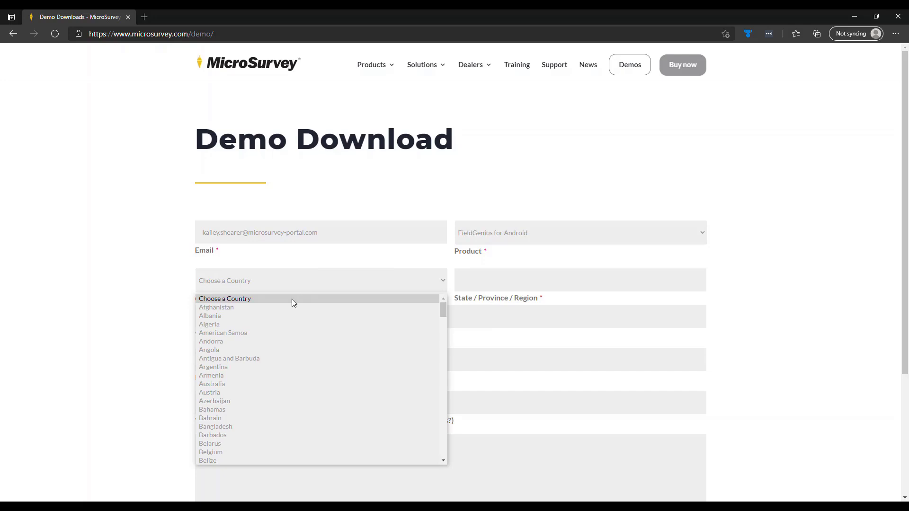
{"action": "key", "text": "c"}
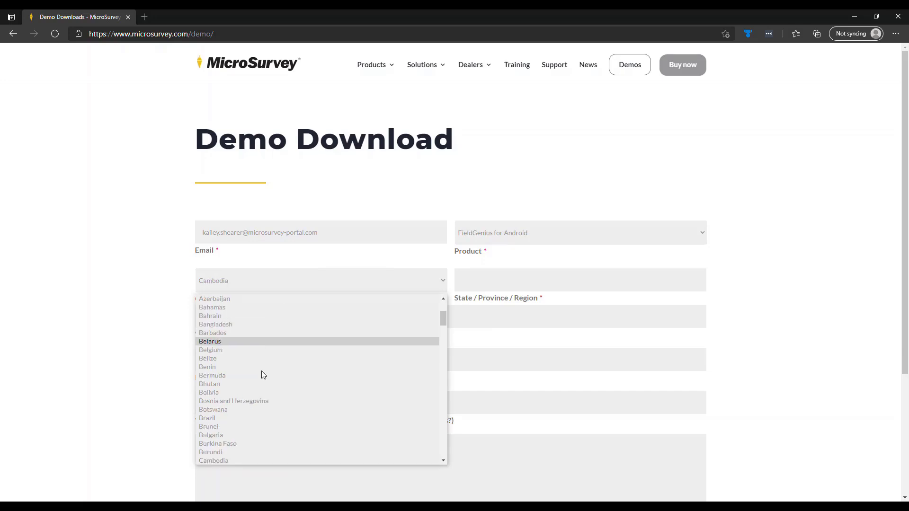
{"action": "scroll", "coordinate": [255, 454], "scroll_direction": "down", "scroll_amount": 1}
{"action": "left_click", "coordinate": [249, 451]}
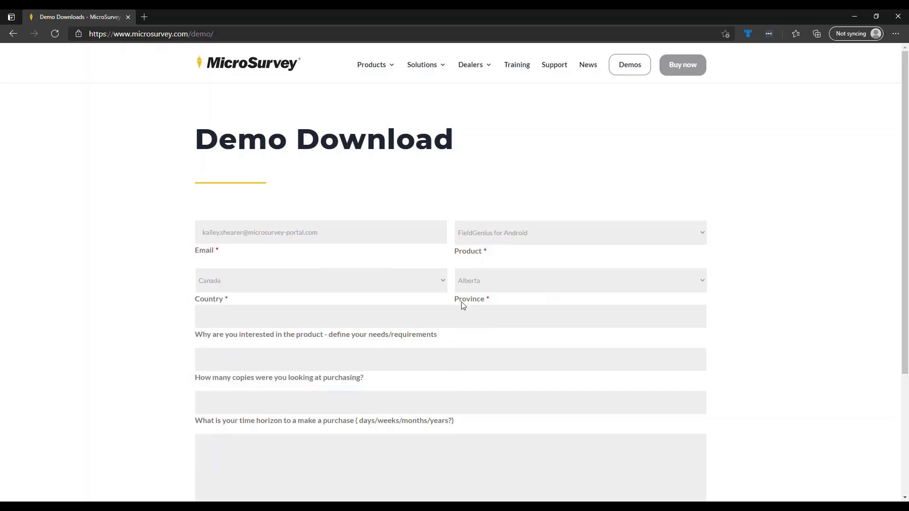
{"action": "left_click", "coordinate": [485, 285]}
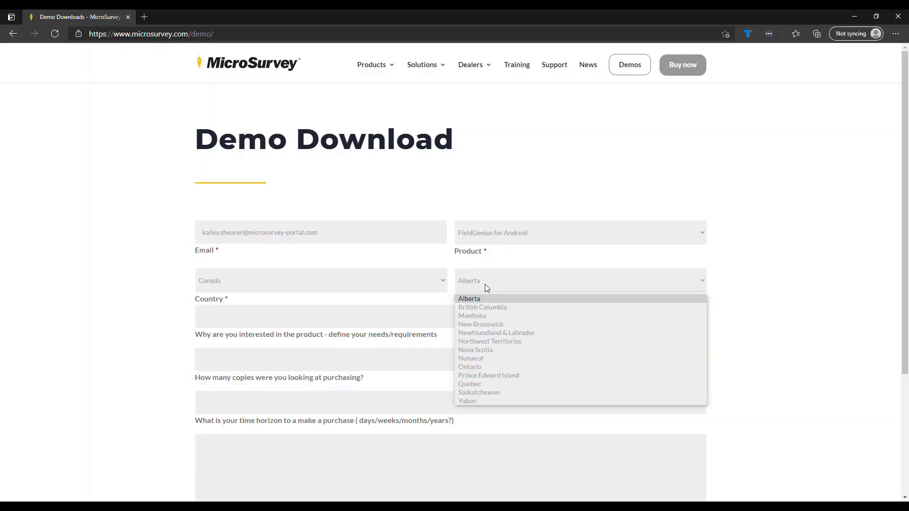
{"action": "left_click", "coordinate": [469, 367]}
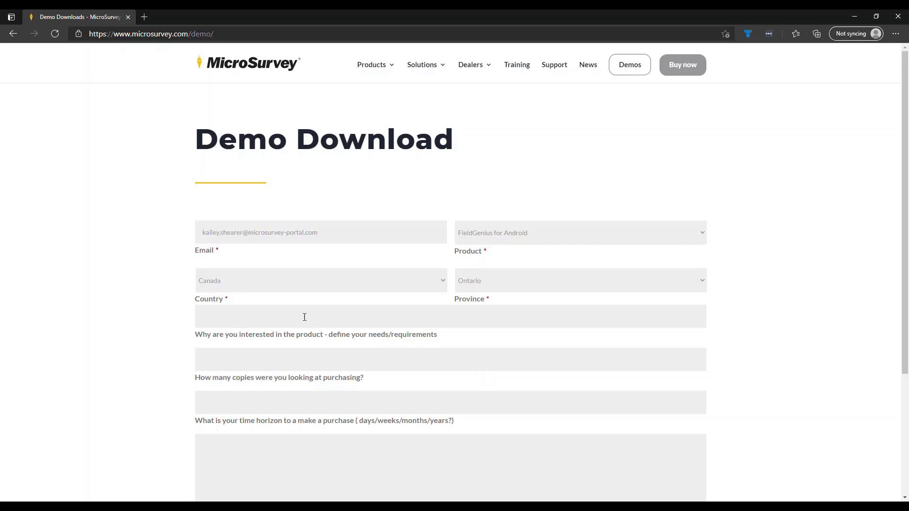
{"action": "type", "text": "want"}
{"action": "type", "text": " to"}
{"action": "type", "text": " test it"}
{"action": "type", "text": " out on m"}
{"action": "type", "text": "y tablet"}
- Answer 1 copy and a 1-week horizon, accept the privacy policy, and submit the request
{"action": "key", "text": "Tab"}
{"action": "type", "text": "1 w"}
{"action": "type", "text": "eek"}
{"action": "scroll", "coordinate": [304, 317], "scroll_direction": "down", "scroll_amount": 2}
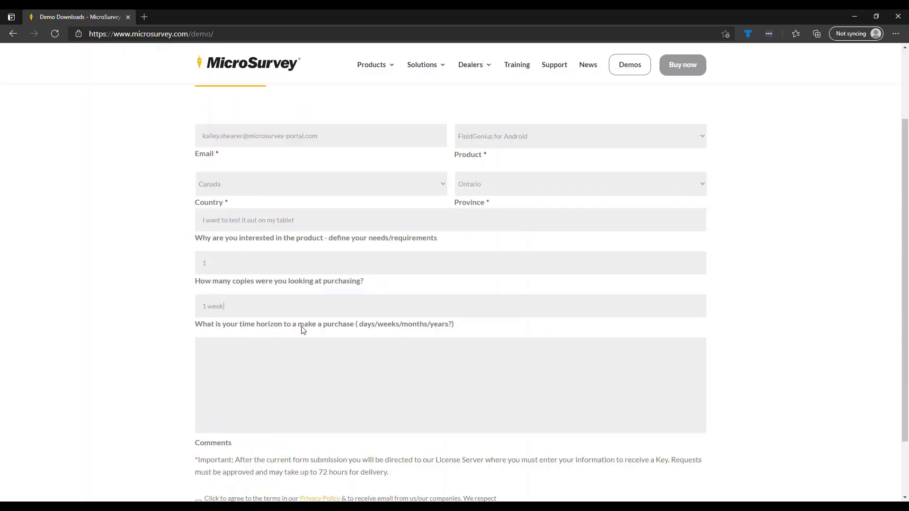
{"action": "scroll", "coordinate": [301, 330], "scroll_direction": "down", "scroll_amount": 1}
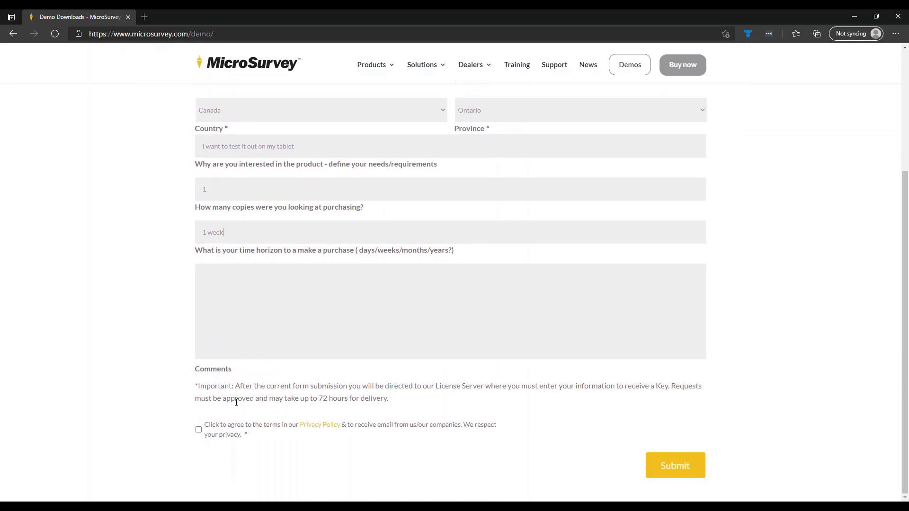
{"action": "left_click_drag", "start_coordinate": [298, 400], "coordinate": [395, 404]}
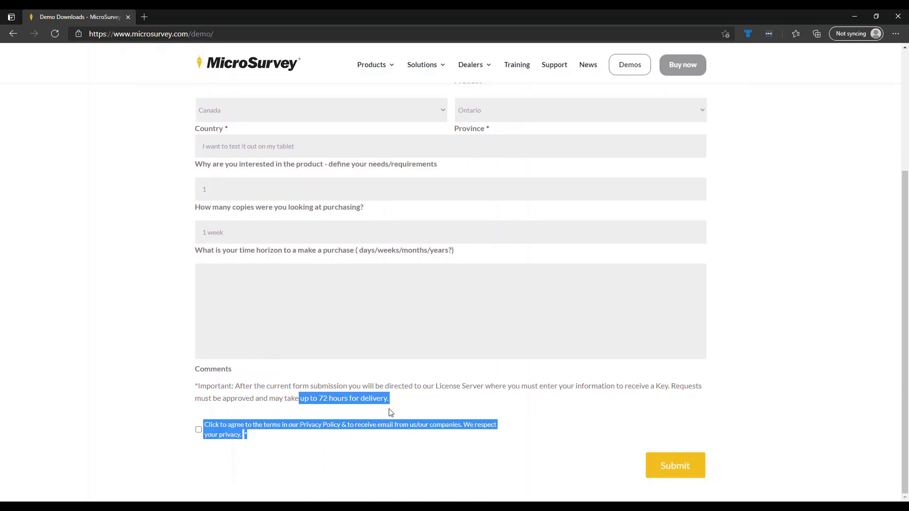
{"action": "left_click", "coordinate": [201, 431]}
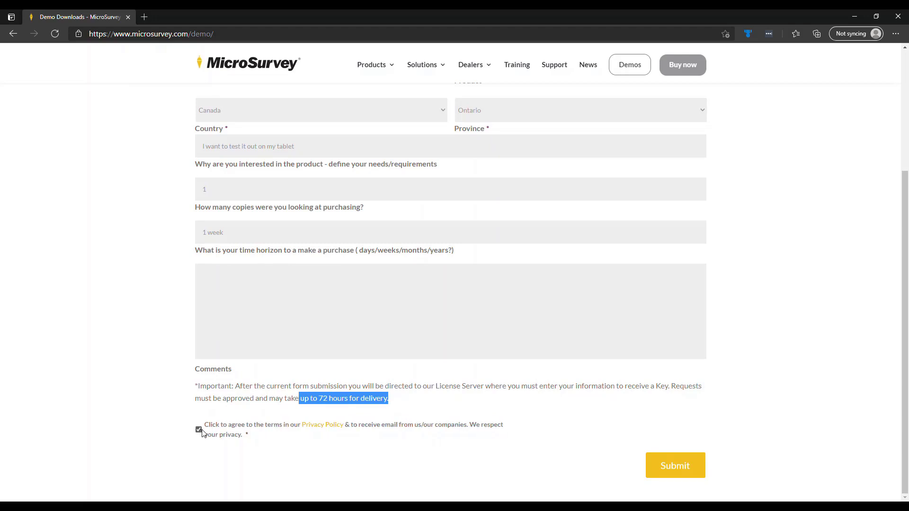
{"action": "left_click", "coordinate": [687, 467]}
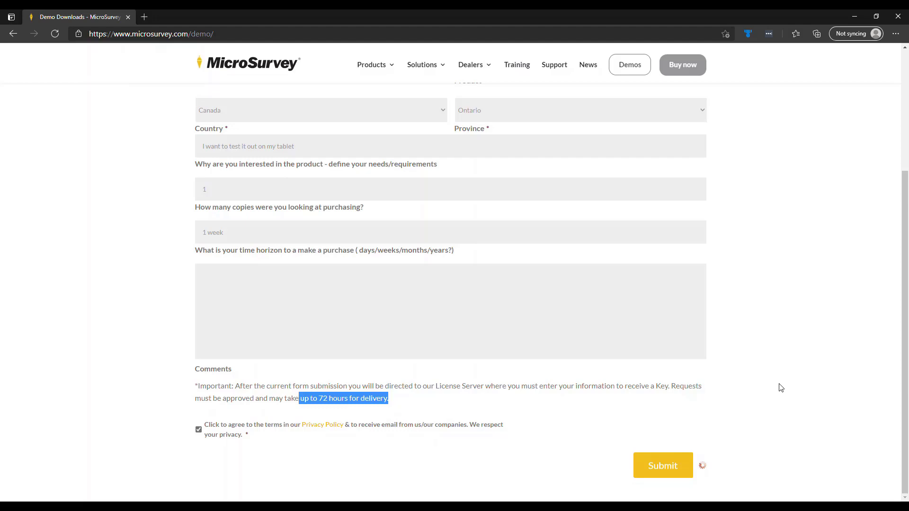
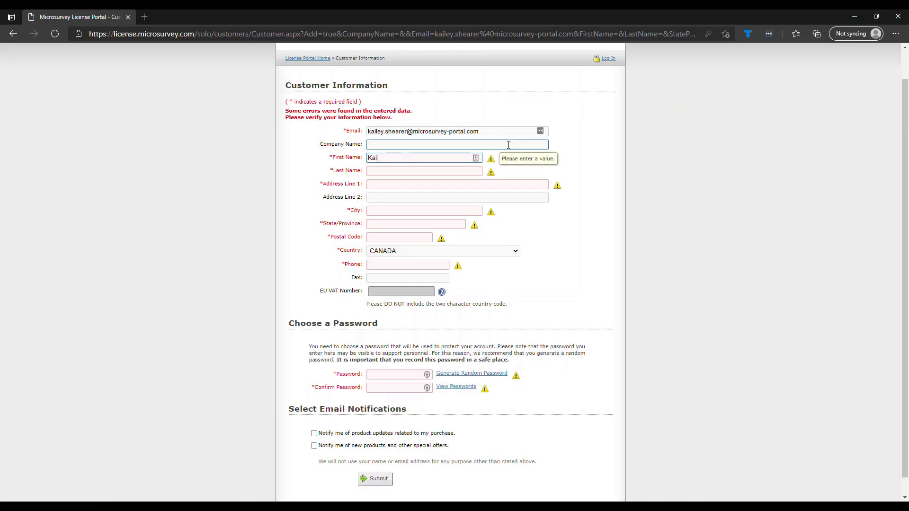
- Fill in the last name, West Kelowna address, province, postal code and phone number
{"action": "key", "text": "Tab"}
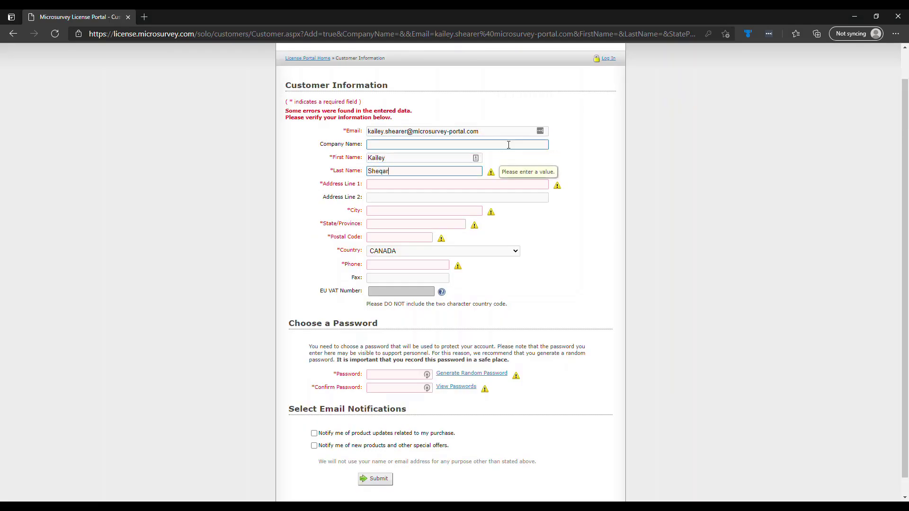
{"action": "key", "text": "Tab"}
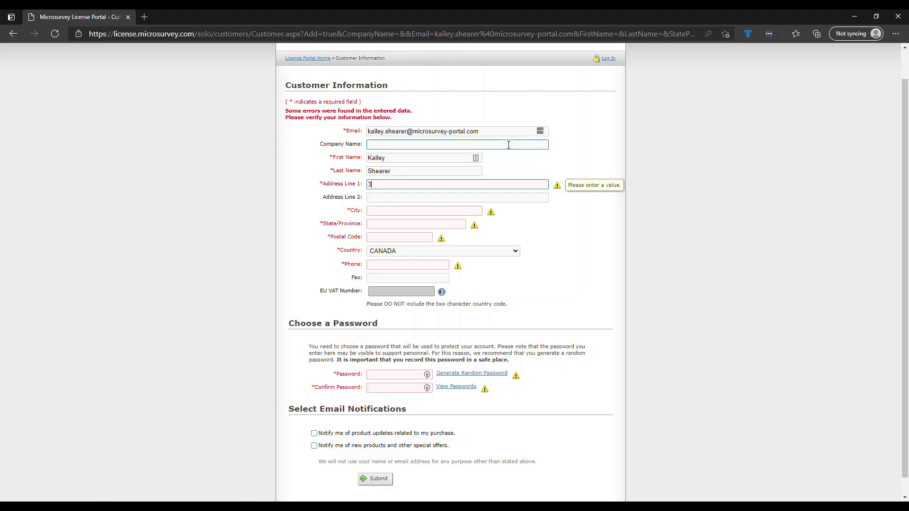
{"action": "key", "text": "Tab"}
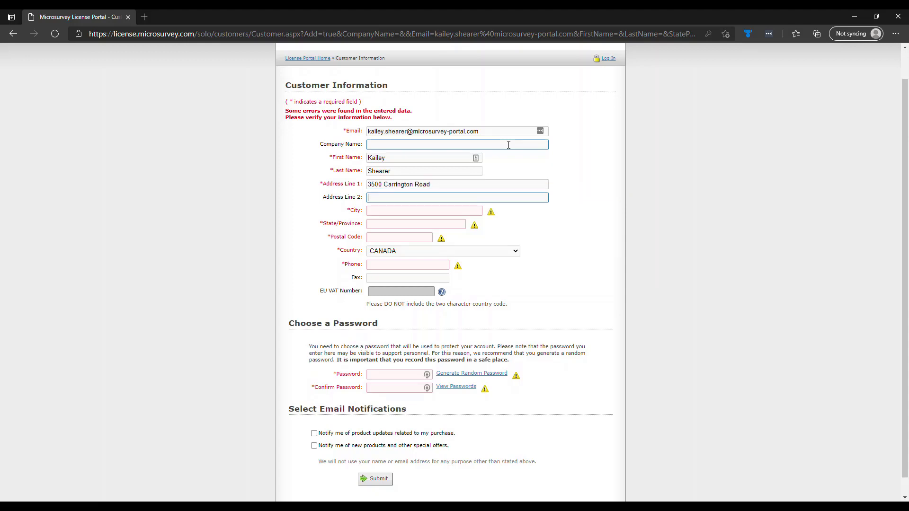
{"action": "key", "text": "Tab"}
{"action": "type", "text": "West"}
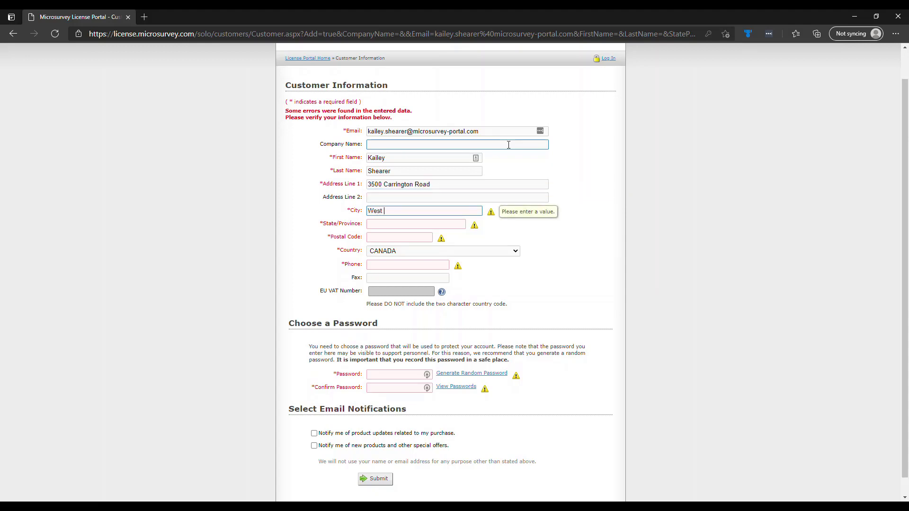
{"action": "type", "text": " Kelow"}
{"action": "type", "text": "na"}
{"action": "key", "text": "Tab"}
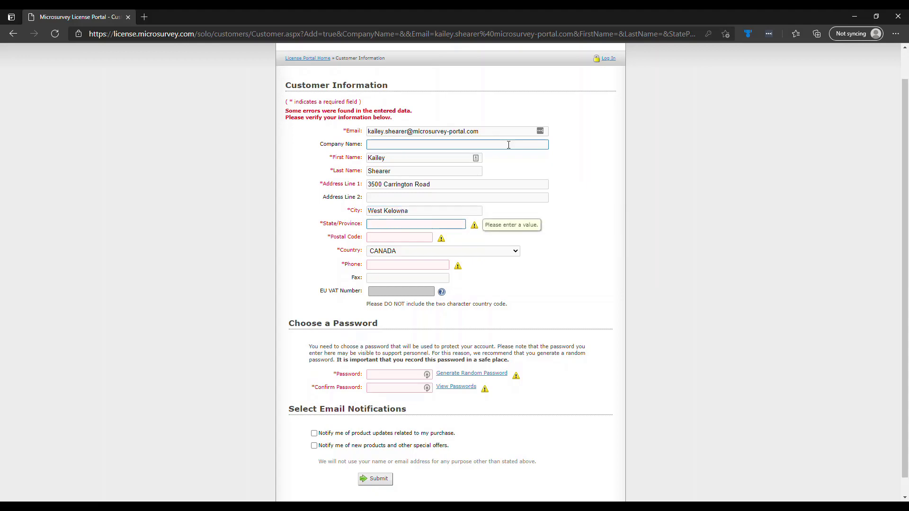
{"action": "type", "text": "BC"}
{"action": "key", "text": "Tab"}
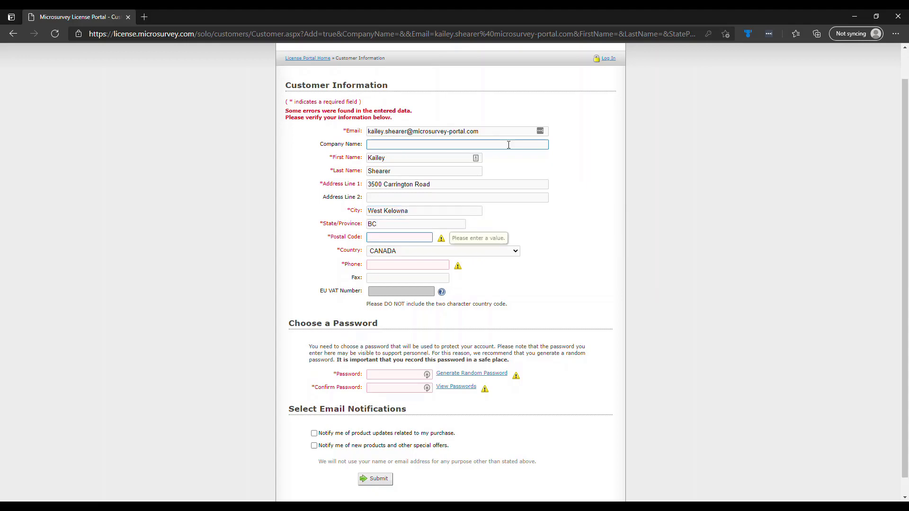
{"action": "type", "text": "V4"}
{"action": "type", "text": "T "}
{"action": "type", "text": "3C1"}
{"action": "key", "text": "Tab"}
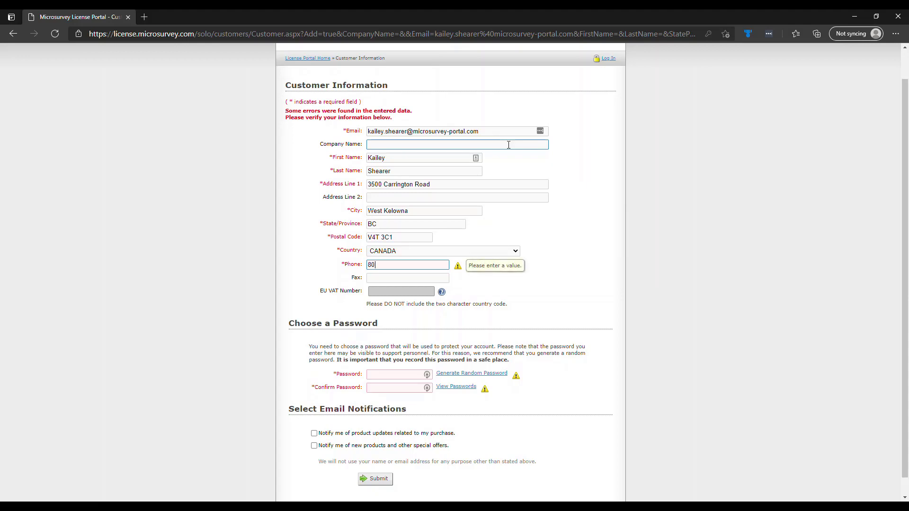
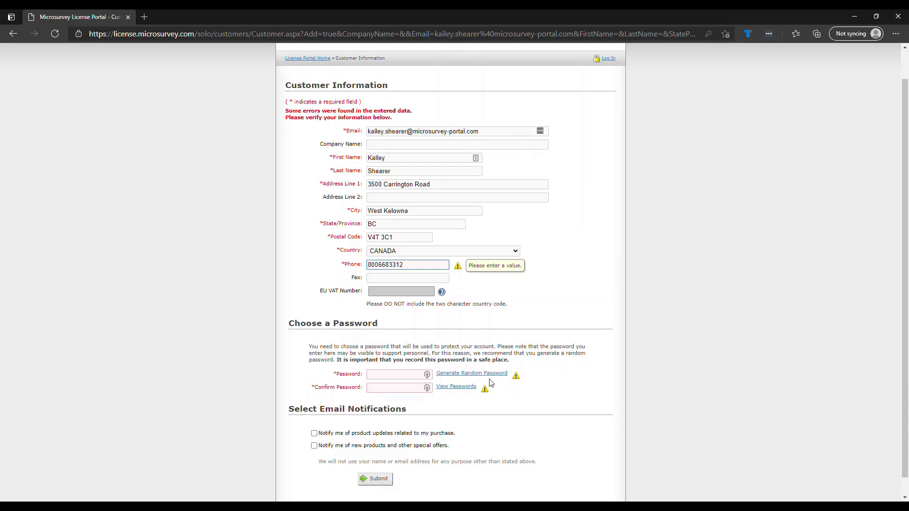
- Enter and confirm the account password, then enable both email notification checkboxes
{"action": "left_click", "coordinate": [403, 375]}
{"action": "type", "text": "**"}
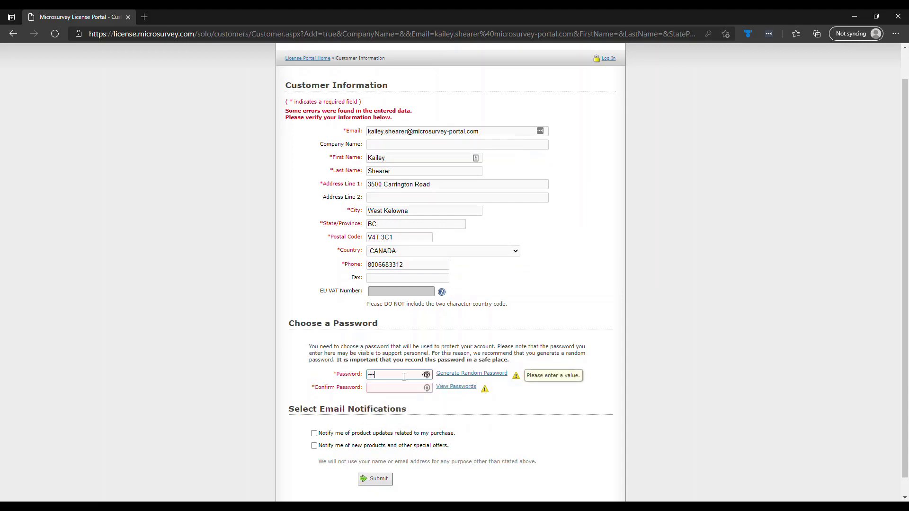
{"action": "type", "text": "********"}
{"action": "key", "text": "Tab"}
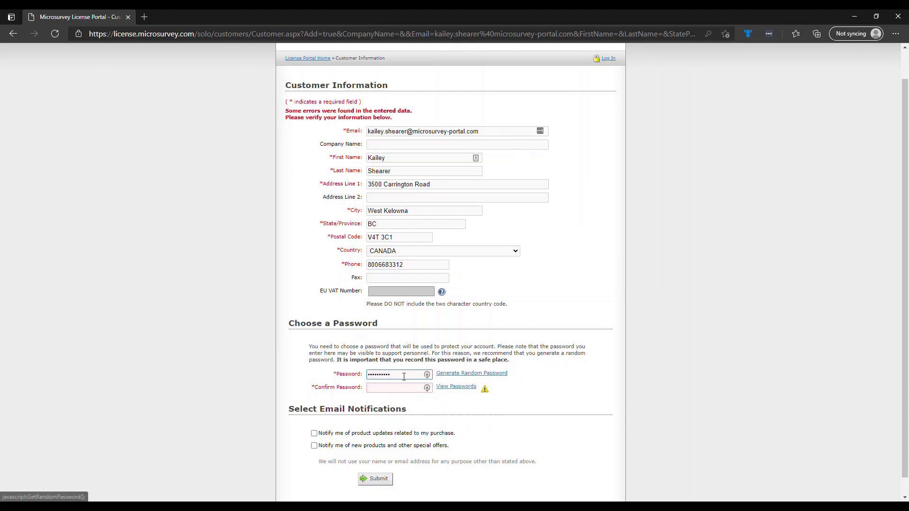
{"action": "type", "text": "*****"}
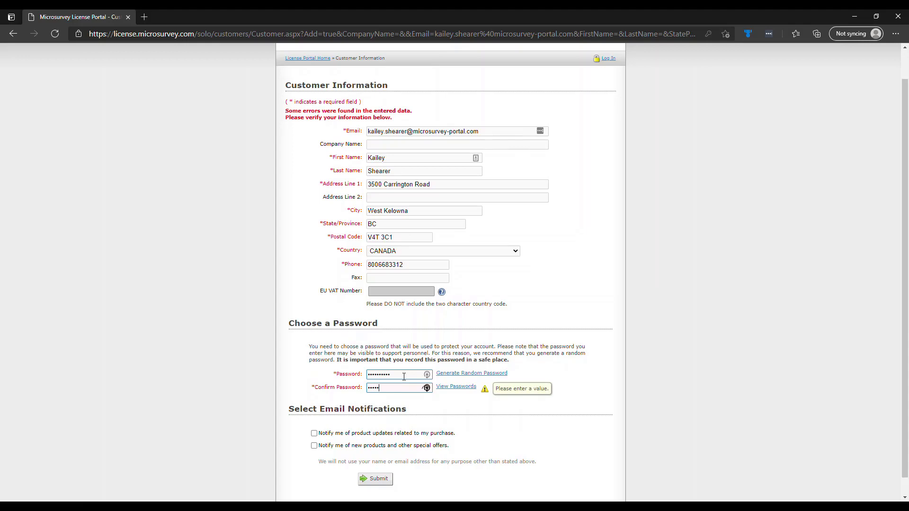
{"action": "type", "text": "*****"}
{"action": "scroll", "coordinate": [317, 447], "scroll_direction": "down", "scroll_amount": 1}
{"action": "left_click", "coordinate": [314, 416]}
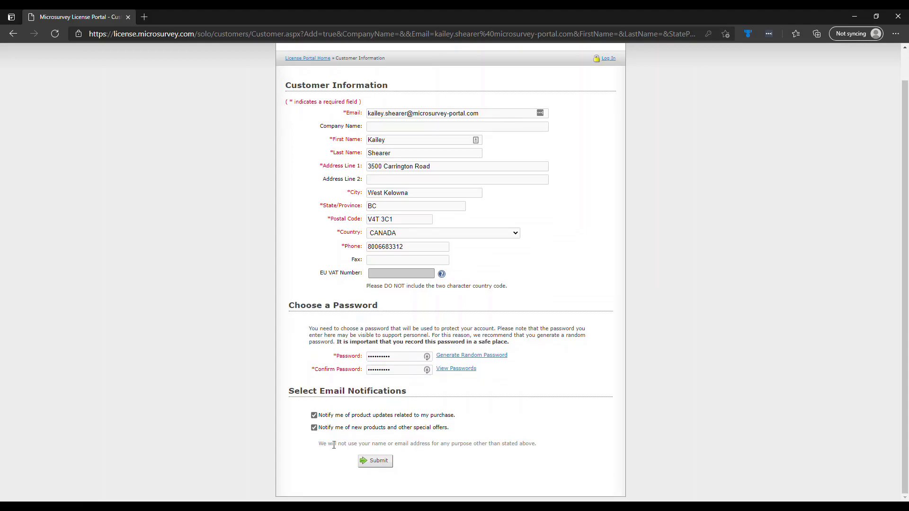
- Submit the customer account form and save the password in Edge
{"action": "left_click", "coordinate": [364, 462]}
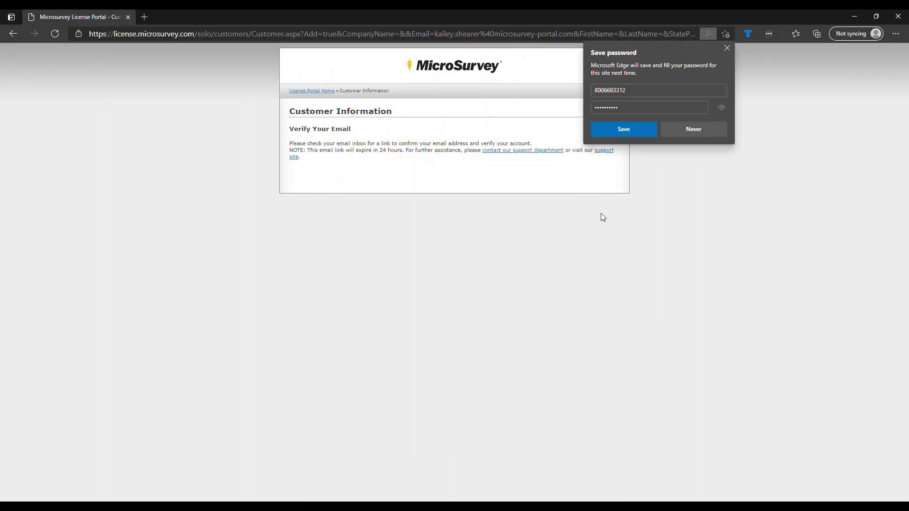
{"action": "left_click", "coordinate": [634, 135]}
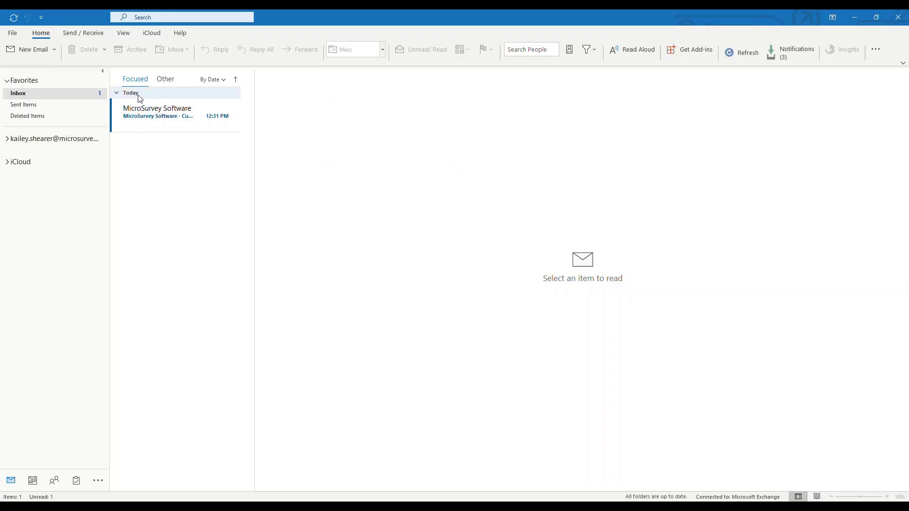
- Open the MicroSurvey Software Customer Welcome email and follow its CustomerLanding verification link
{"action": "left_click", "coordinate": [148, 112]}
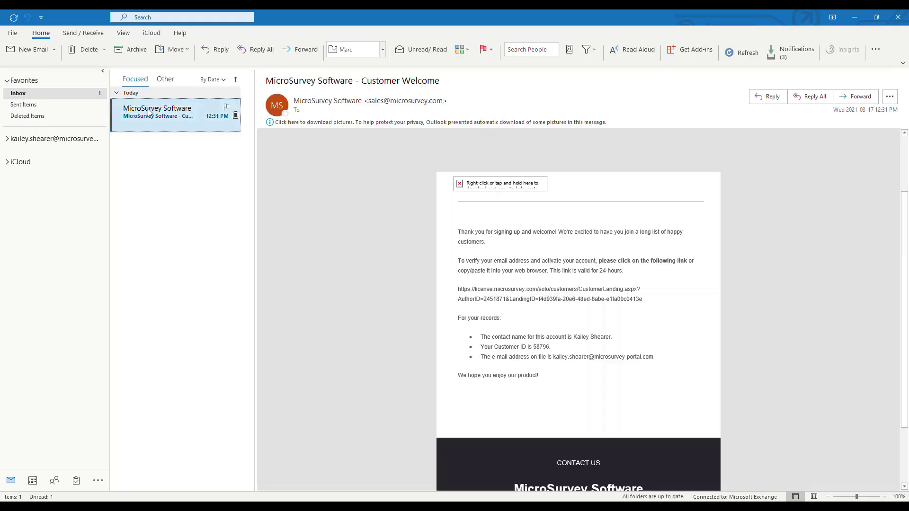
{"action": "scroll", "coordinate": [625, 250], "scroll_direction": "down", "scroll_amount": 1}
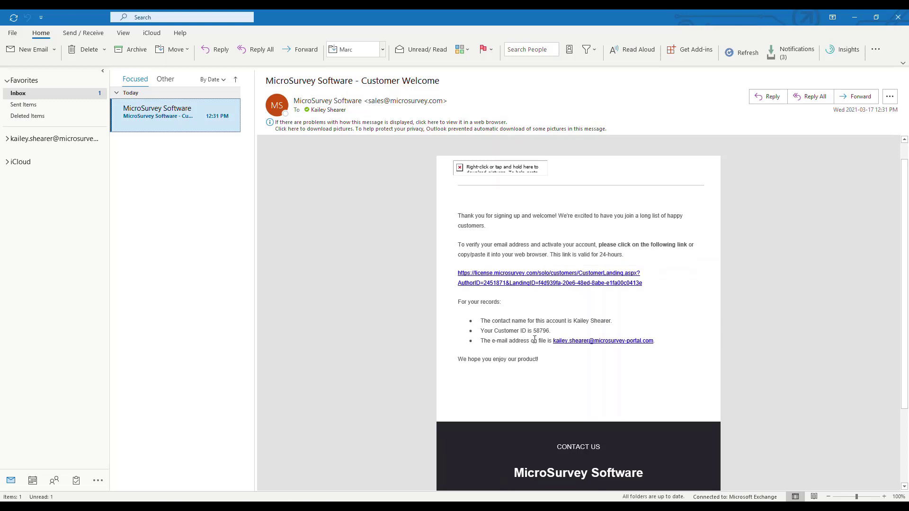
{"action": "left_click", "coordinate": [494, 282]}
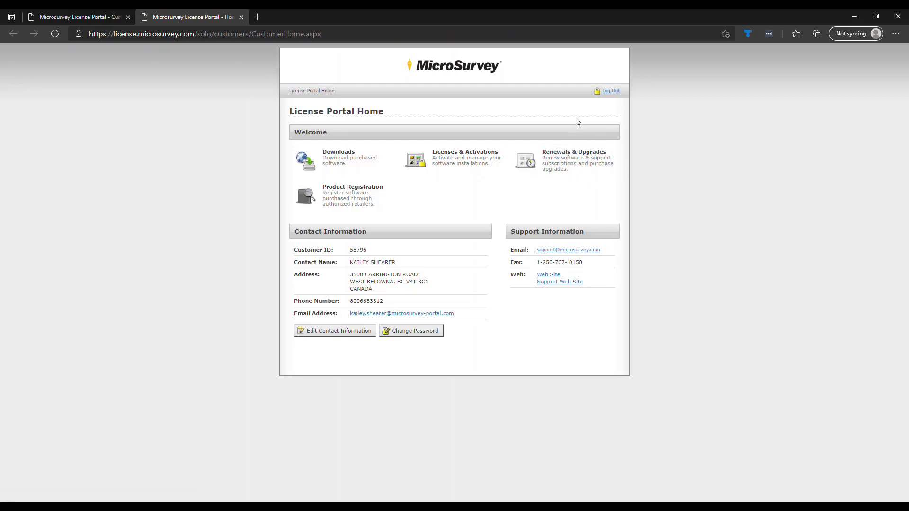
{"action": "left_click", "coordinate": [610, 92]}
{"action": "left_click", "coordinate": [609, 92]}
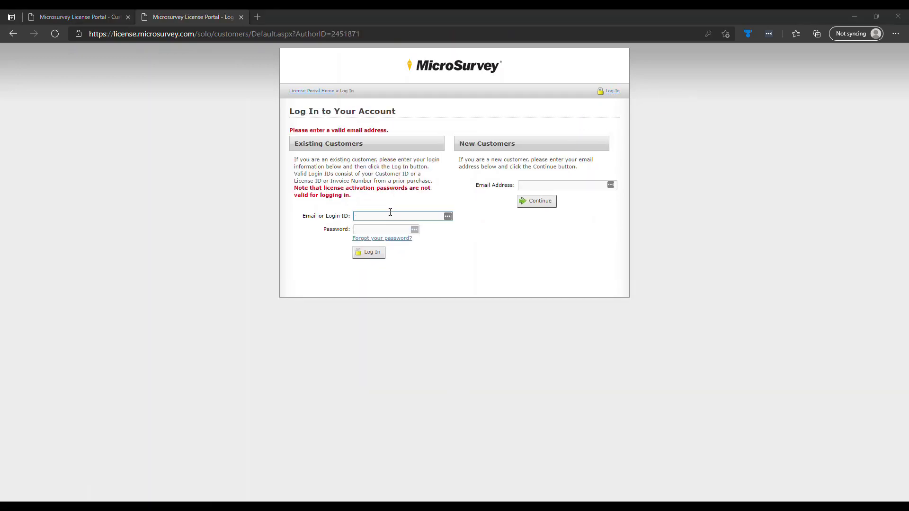
{"action": "left_click", "coordinate": [390, 215]}
{"action": "left_click", "coordinate": [381, 229]}
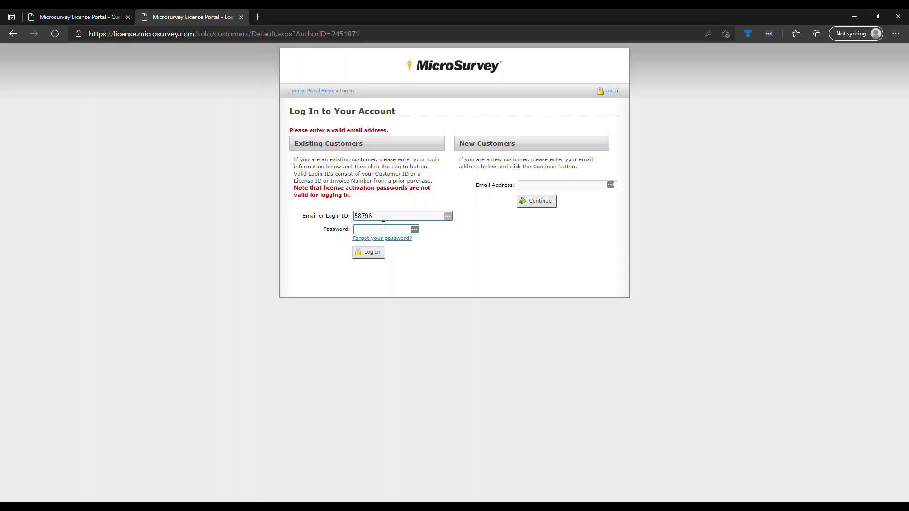
{"action": "type", "text": "•••"}
{"action": "left_click", "coordinate": [370, 254]}
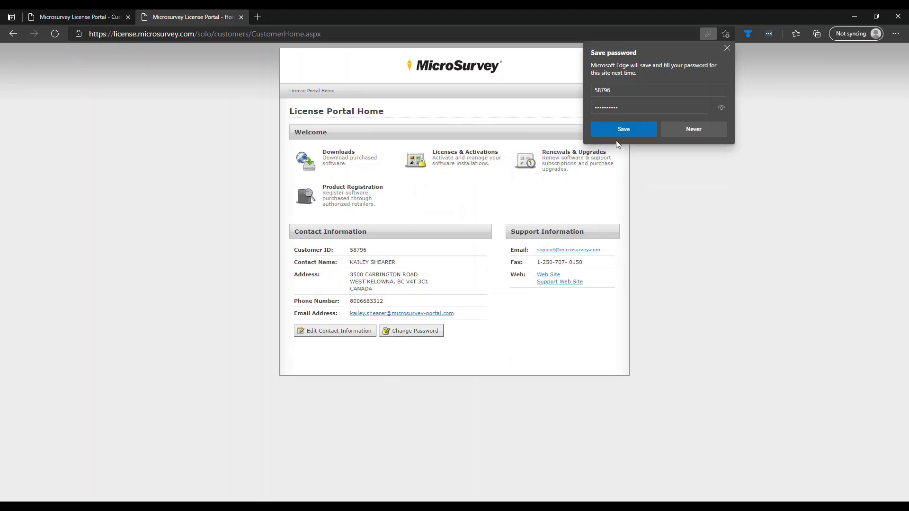
{"action": "left_click", "coordinate": [619, 135]}
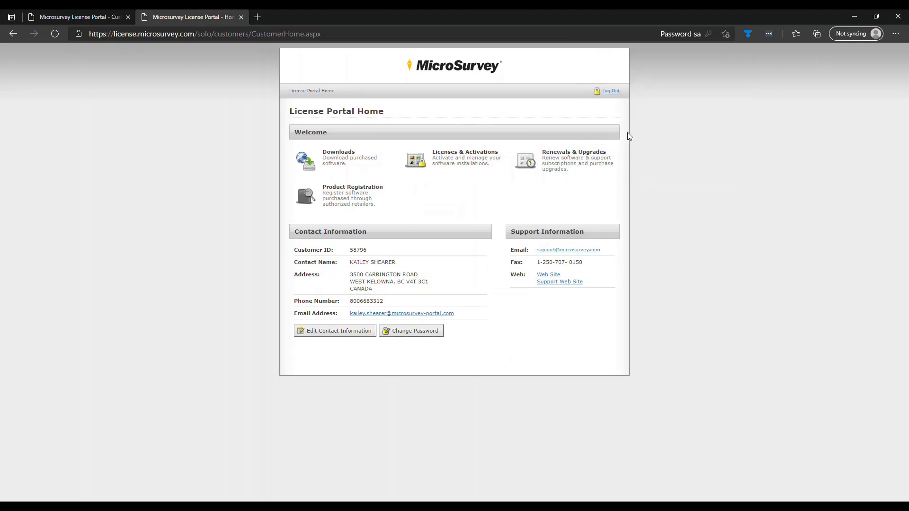